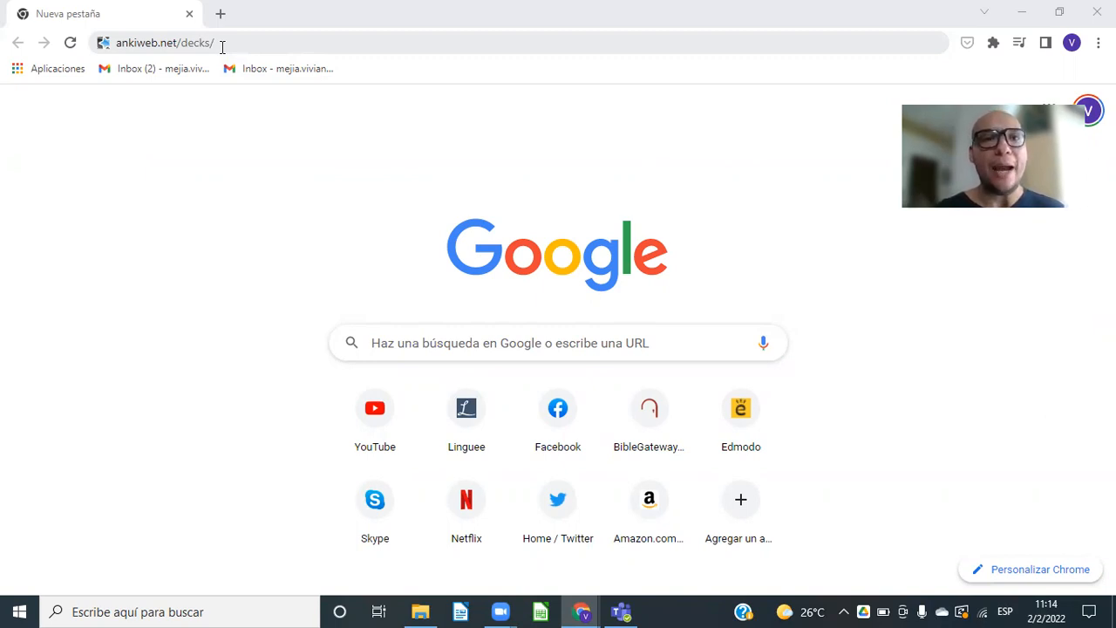
Search the web for "ankiweb" and open the AnkiWeb site from the results.
left_click(221, 45)
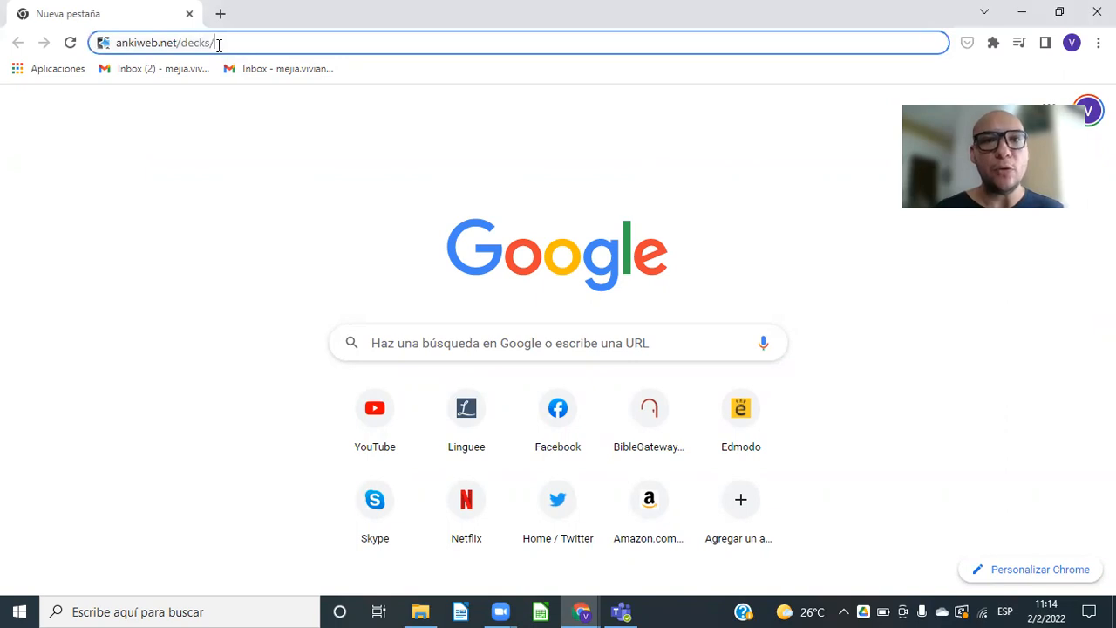
left_click(452, 333)
type("ank")
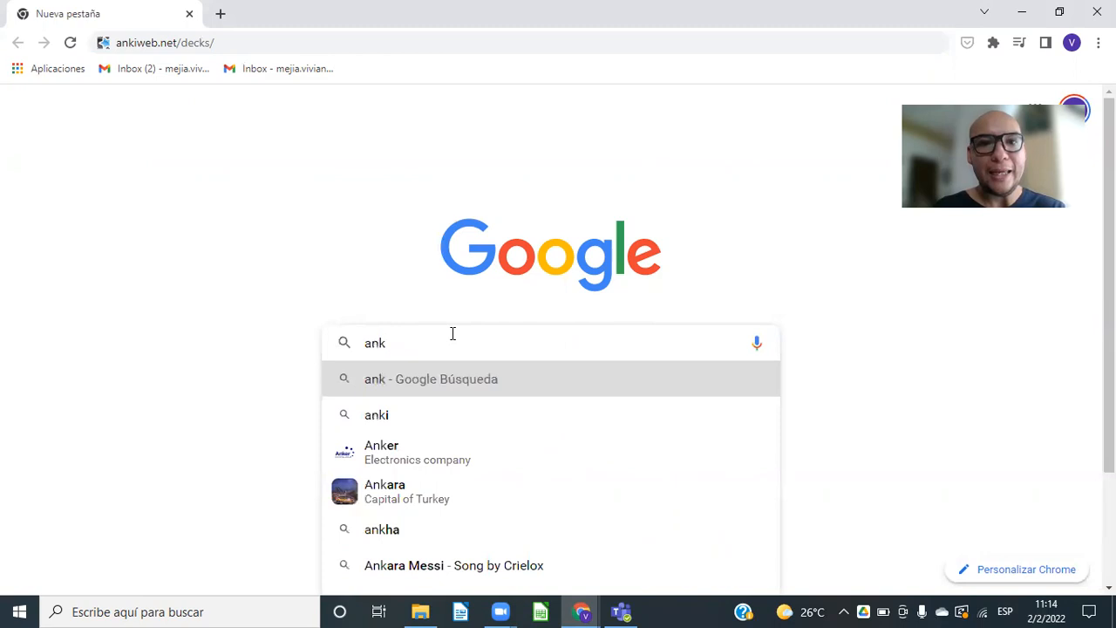
type("iwe")
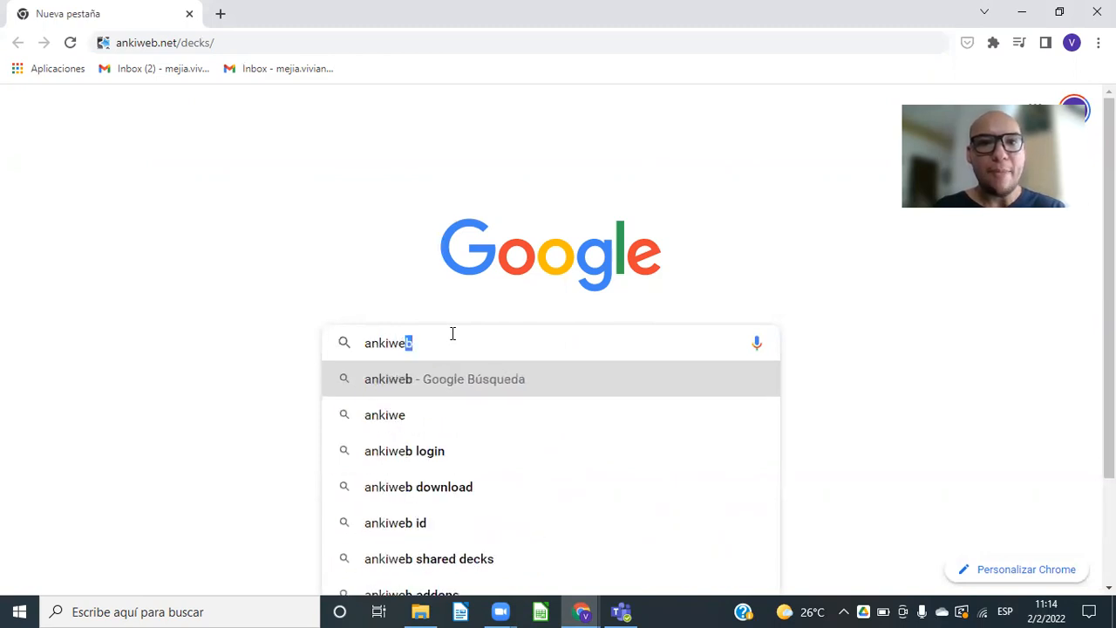
type("b")
key("Return")
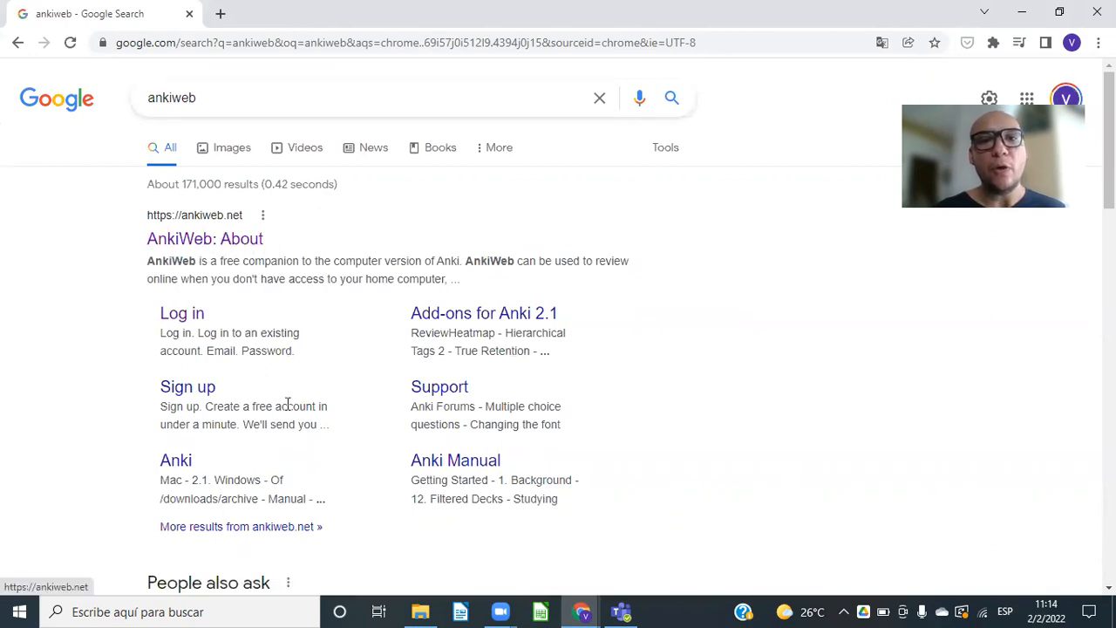
left_click(224, 244)
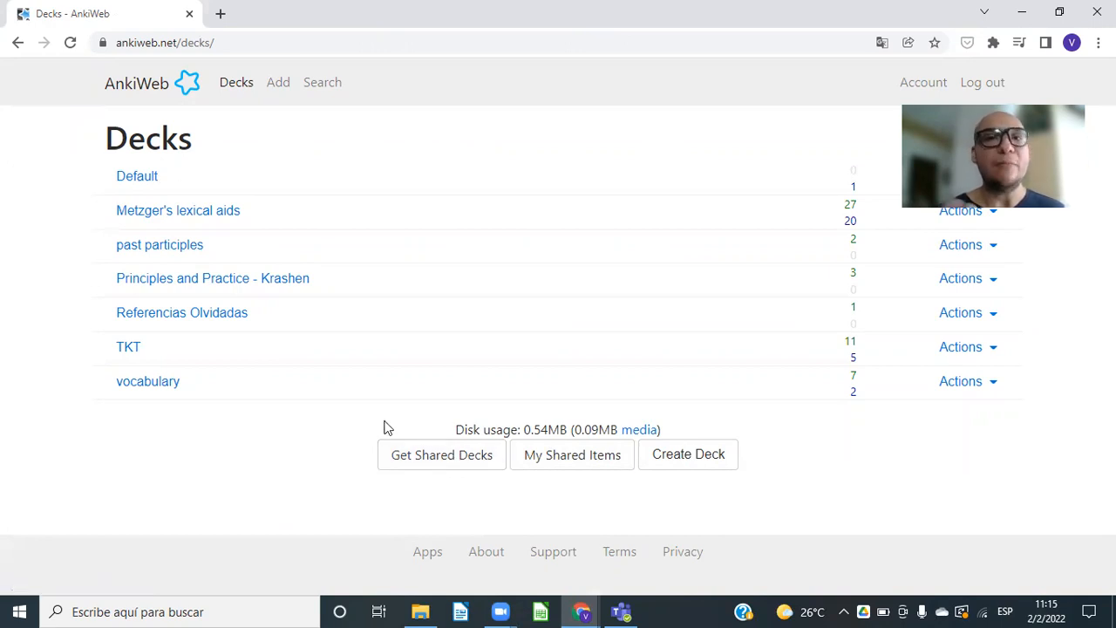
left_click(694, 460)
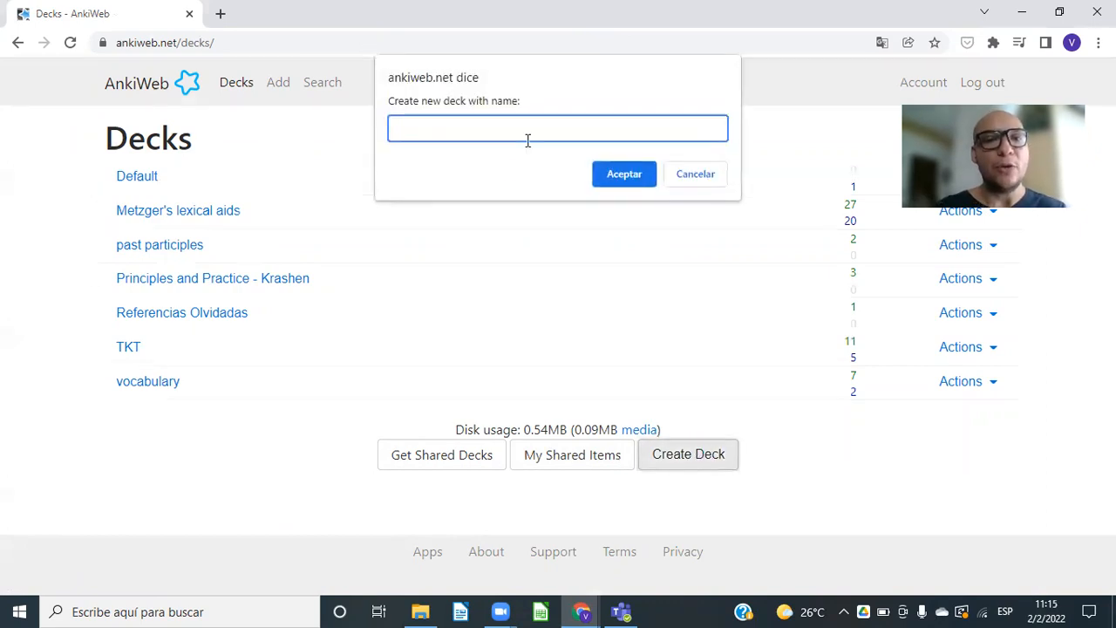
type("voocabu")
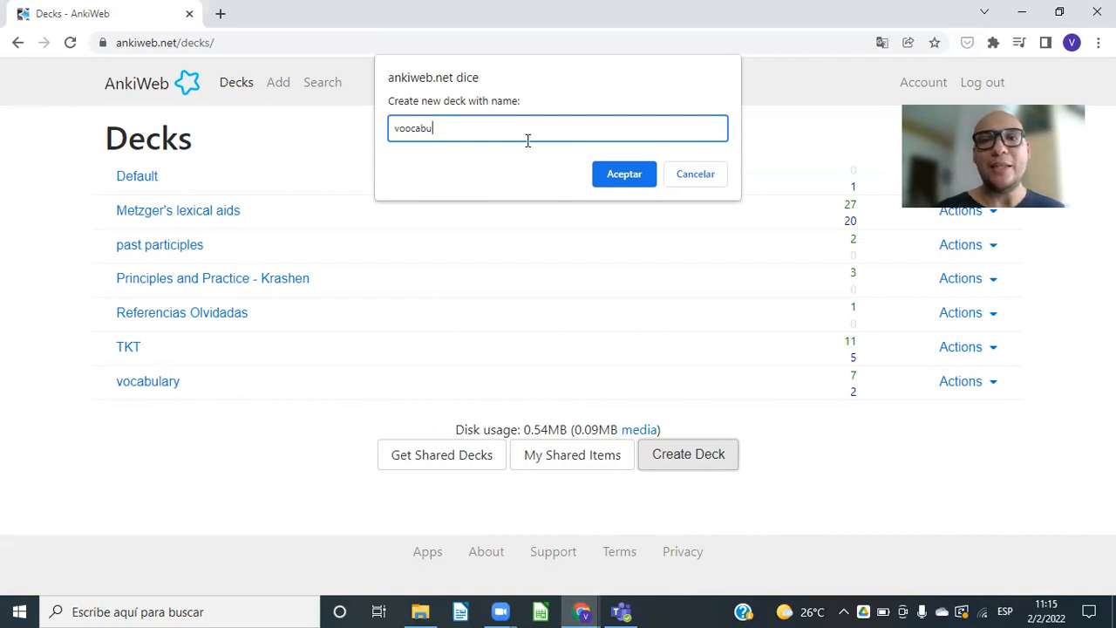
left_click(695, 180)
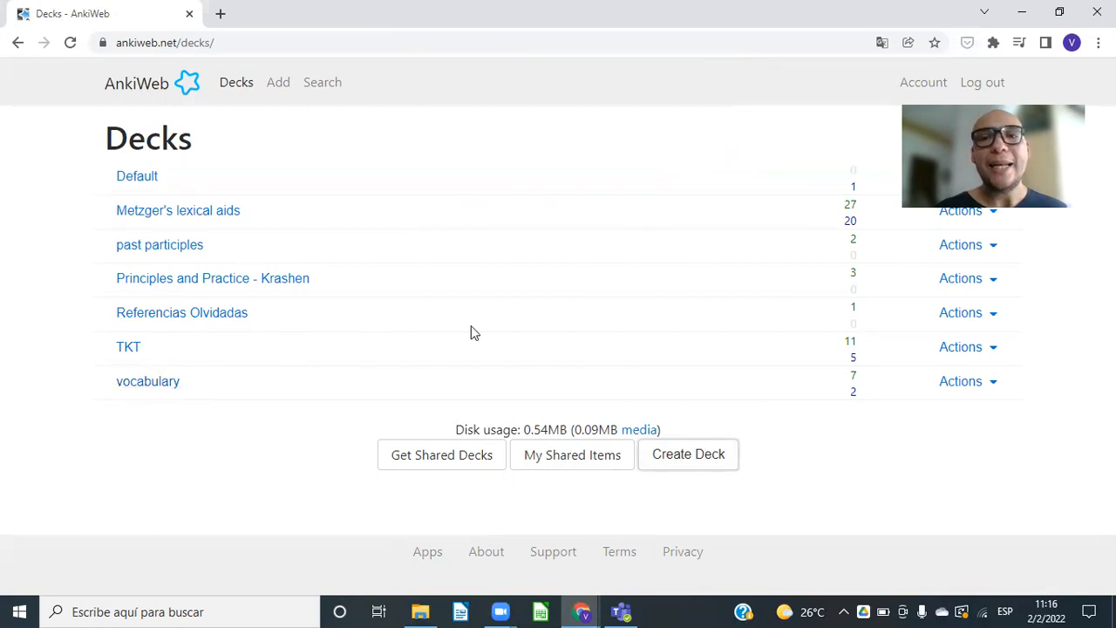
Start adding a Basic card to the vocabulary deck and place the cursor in its Front field.
left_click(279, 87)
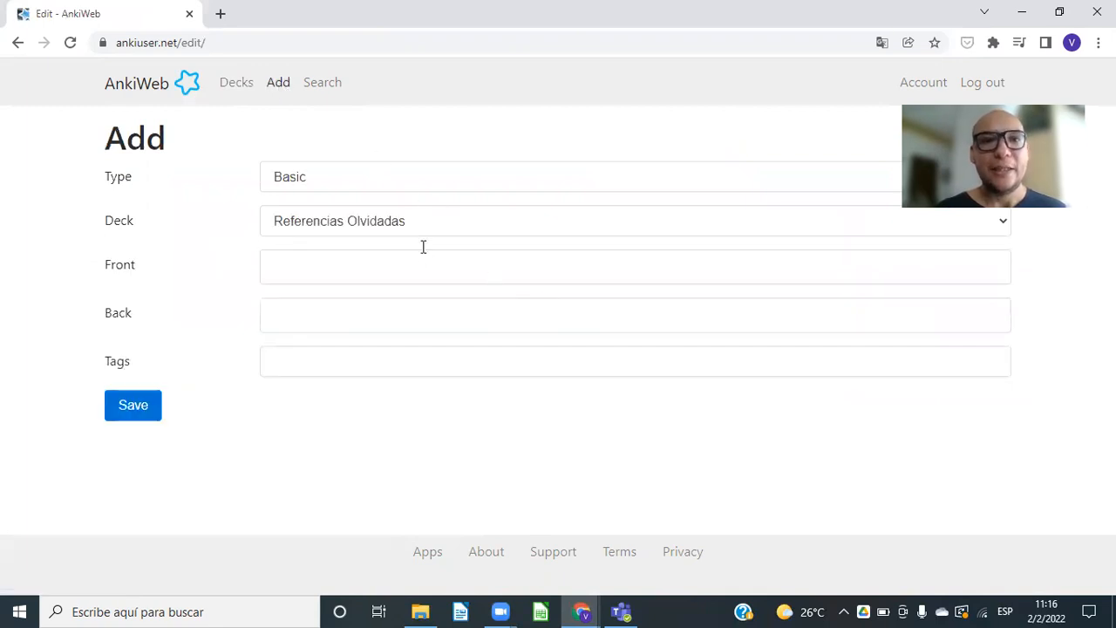
left_click(397, 176)
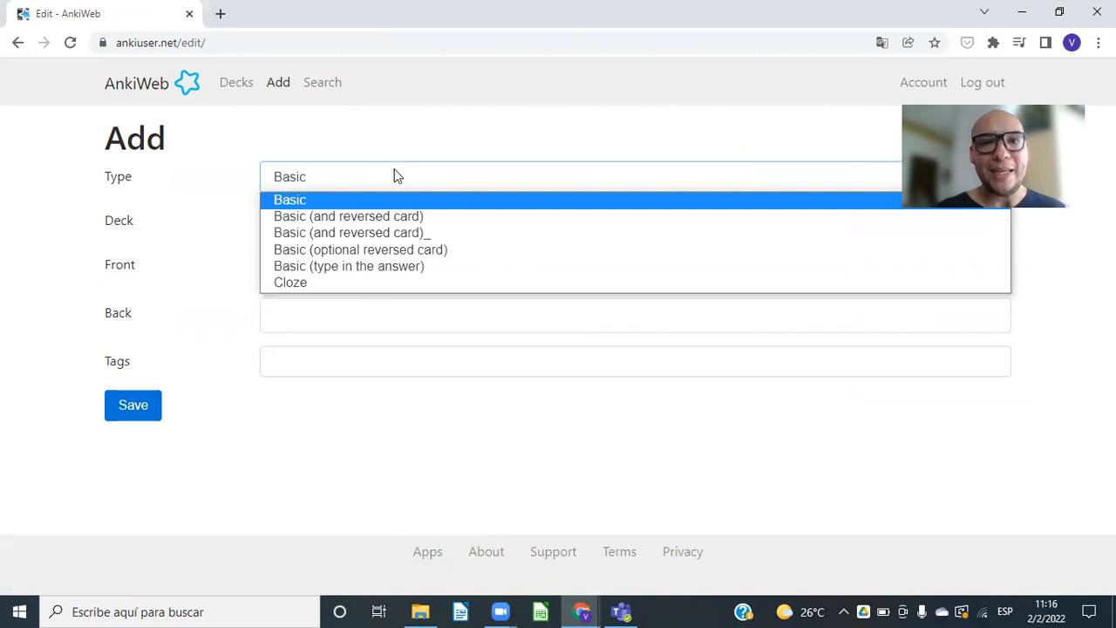
left_click(397, 176)
left_click(394, 175)
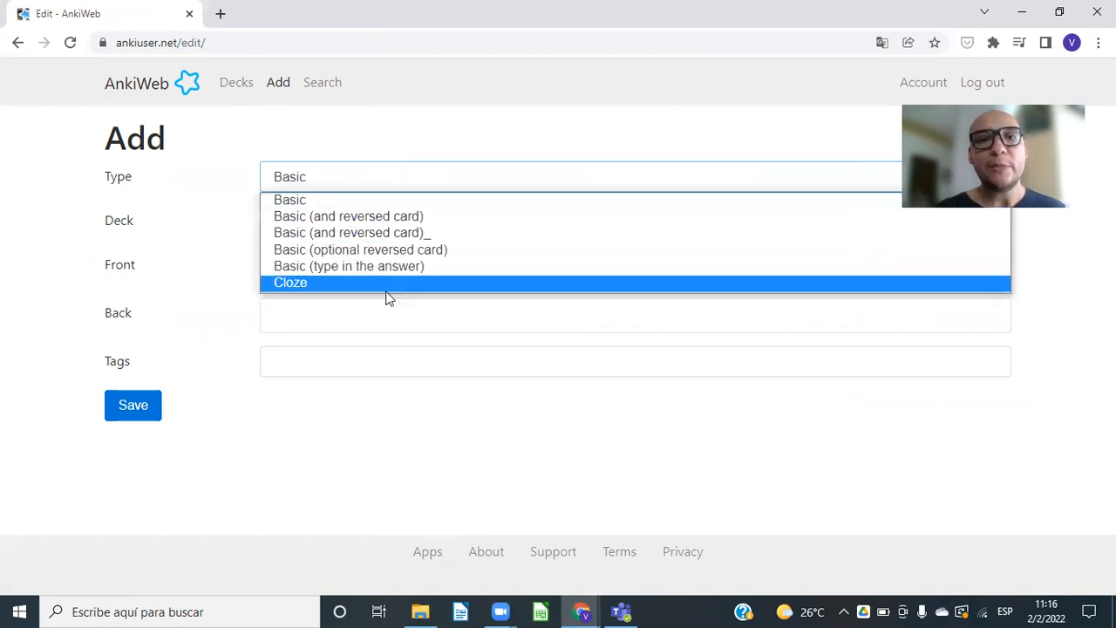
left_click(385, 195)
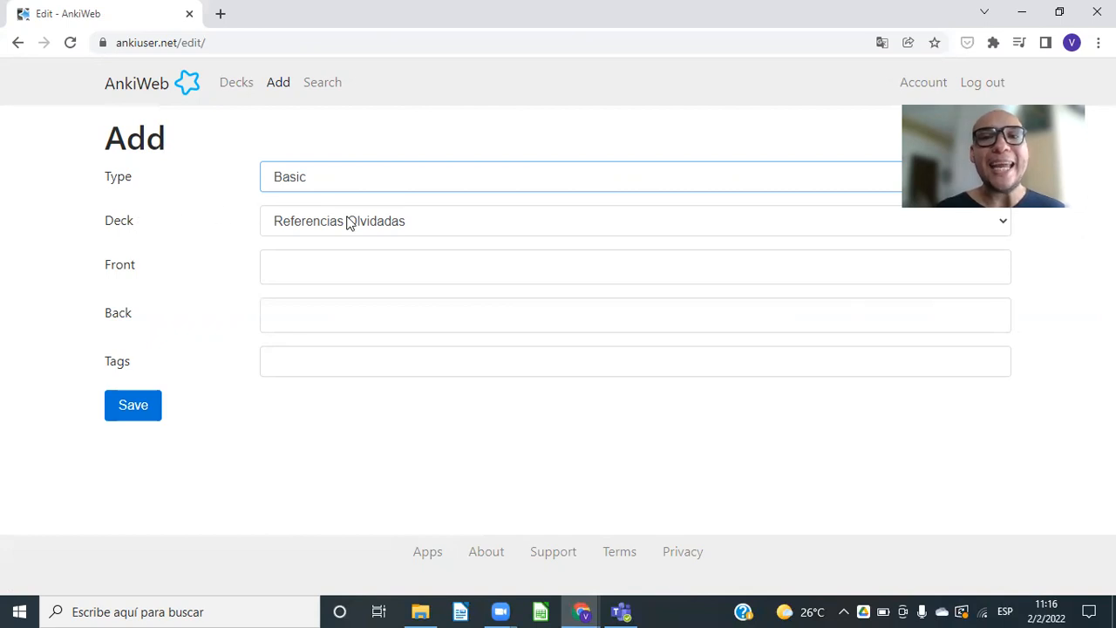
left_click(481, 220)
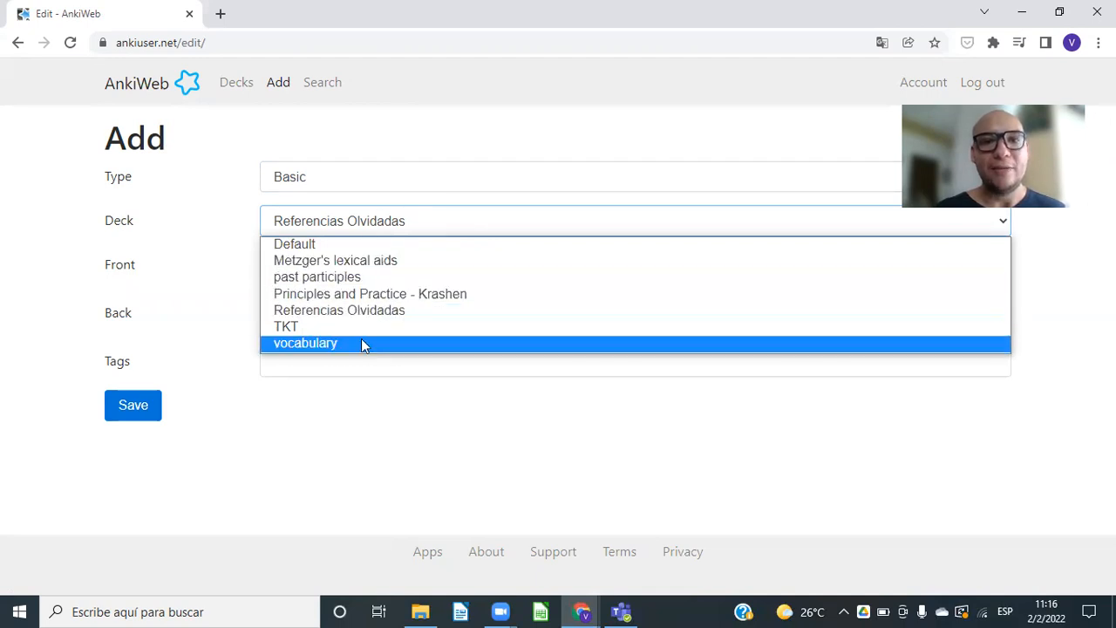
left_click(340, 344)
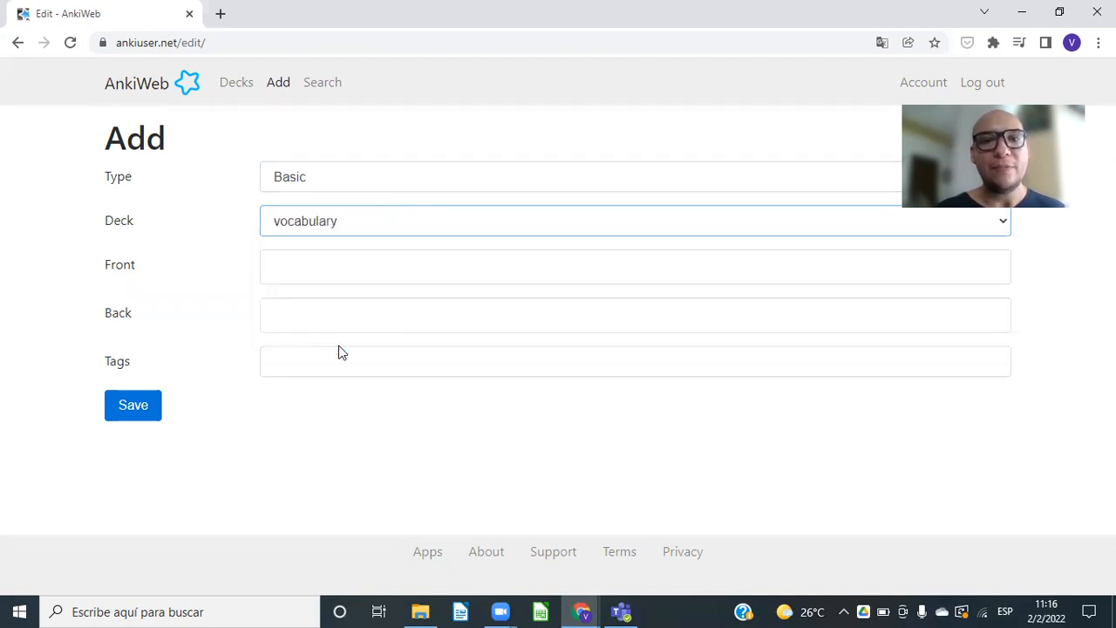
left_click(339, 263)
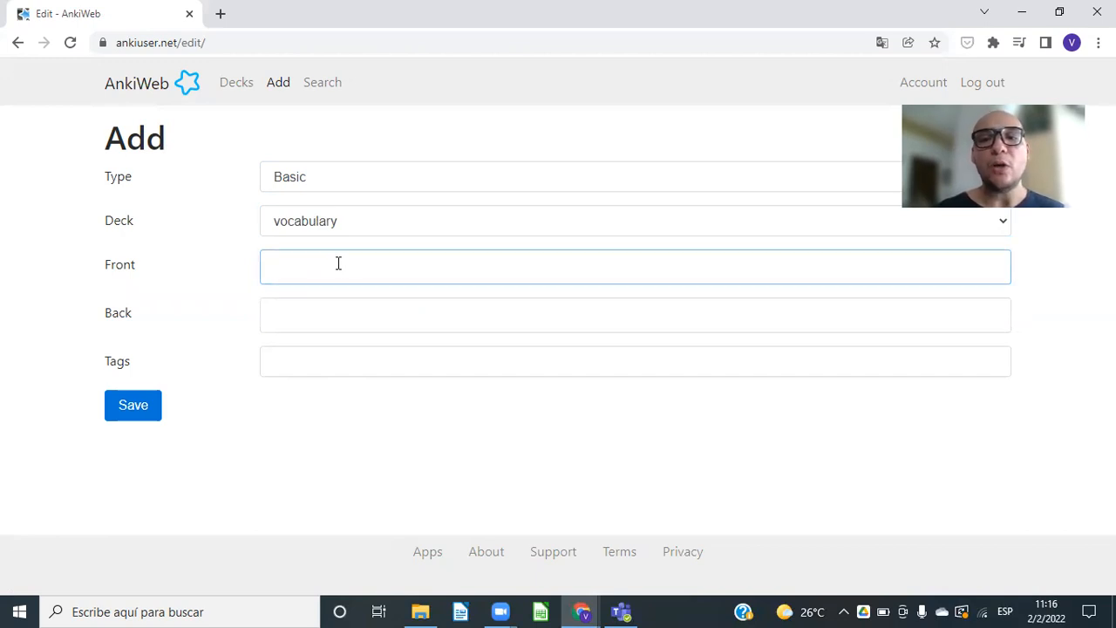
type("however")
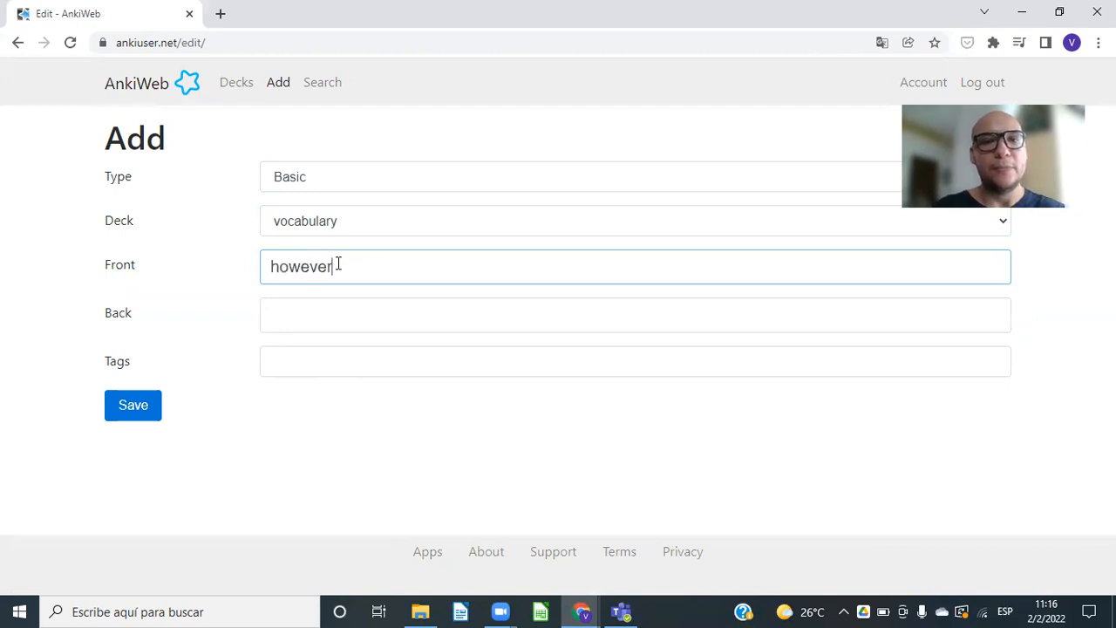
key("BackSpace")
key("BackSpace")
key("BackSpace")
key("BackSpace")
key("BackSpace")
key("BackSpace")
key("BackSpace")
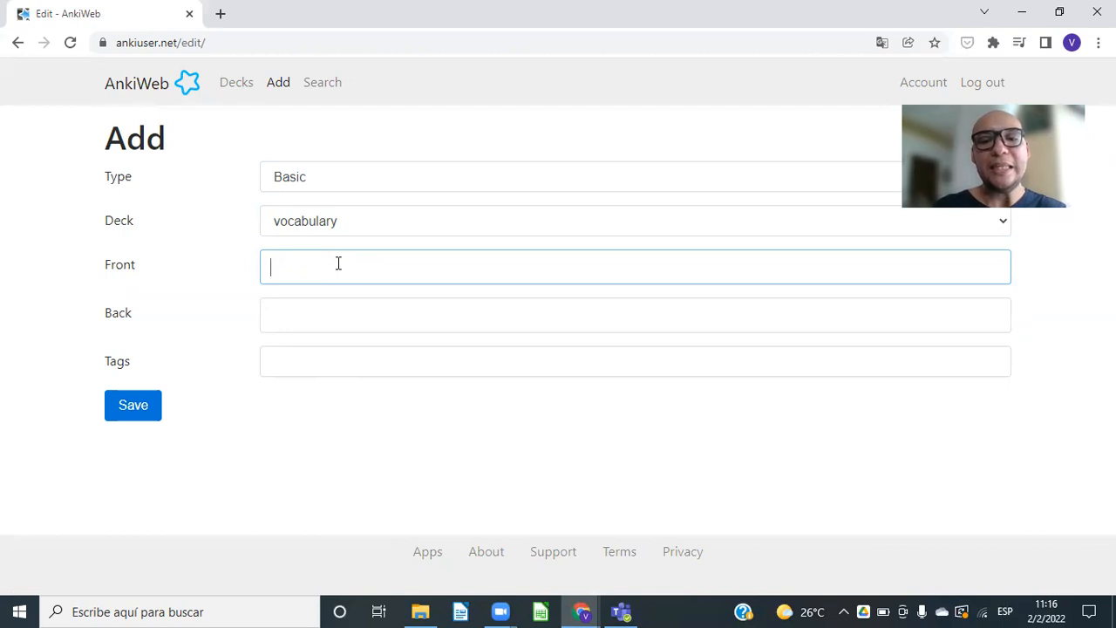
Enter "retain" as the card's front and "retener" as its back, leave the tags empty, and save the card.
type("r")
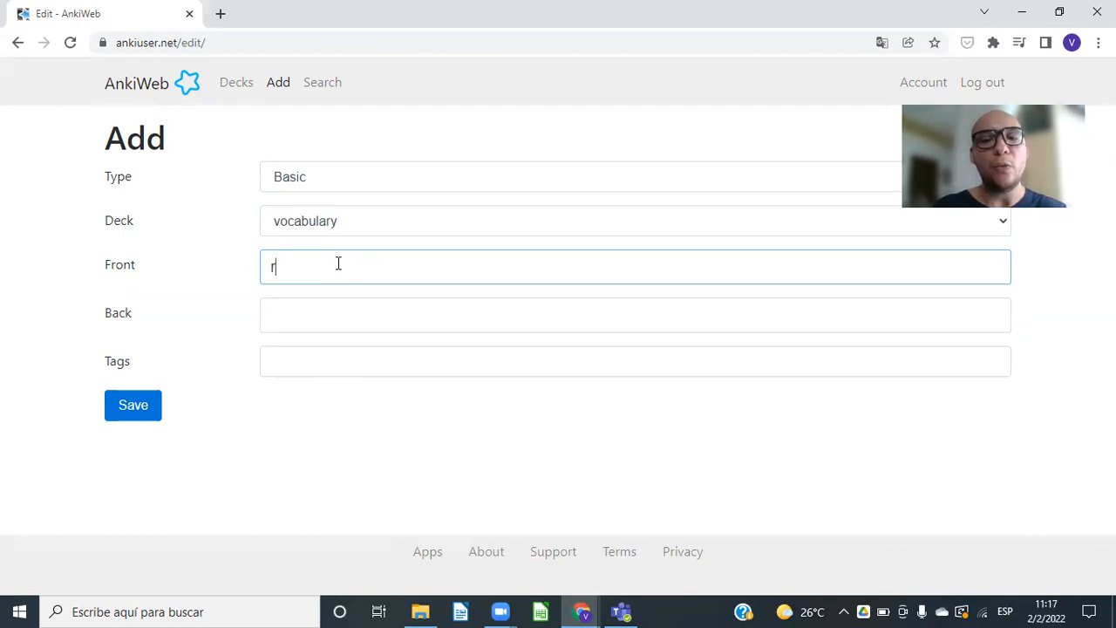
type("etain")
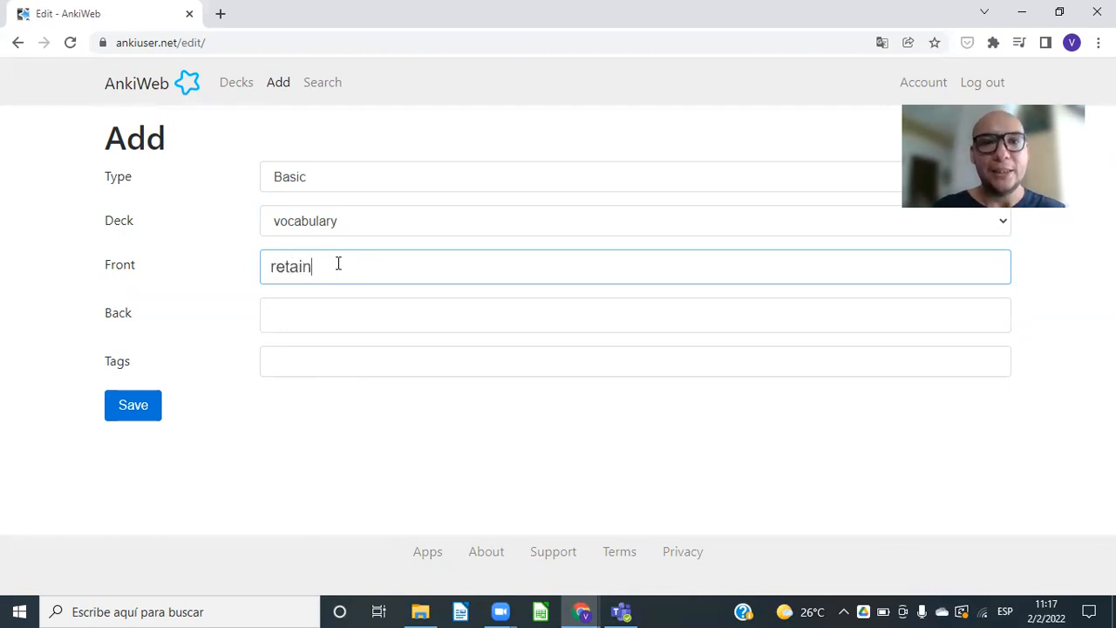
key("Tab")
type("rete")
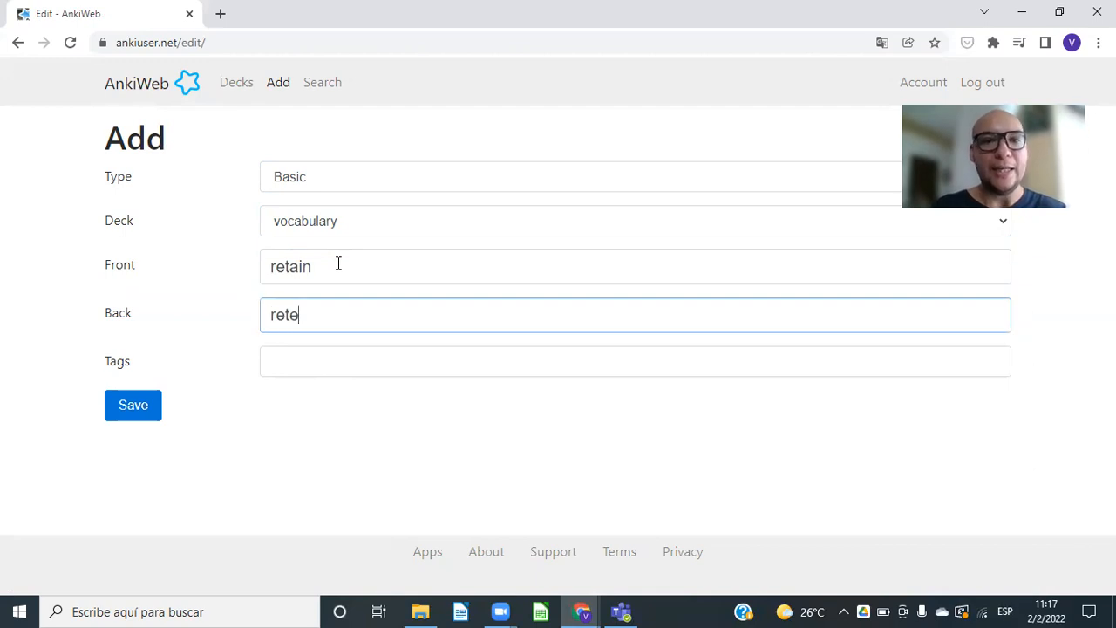
left_click(338, 264)
left_click(351, 312)
type("ner")
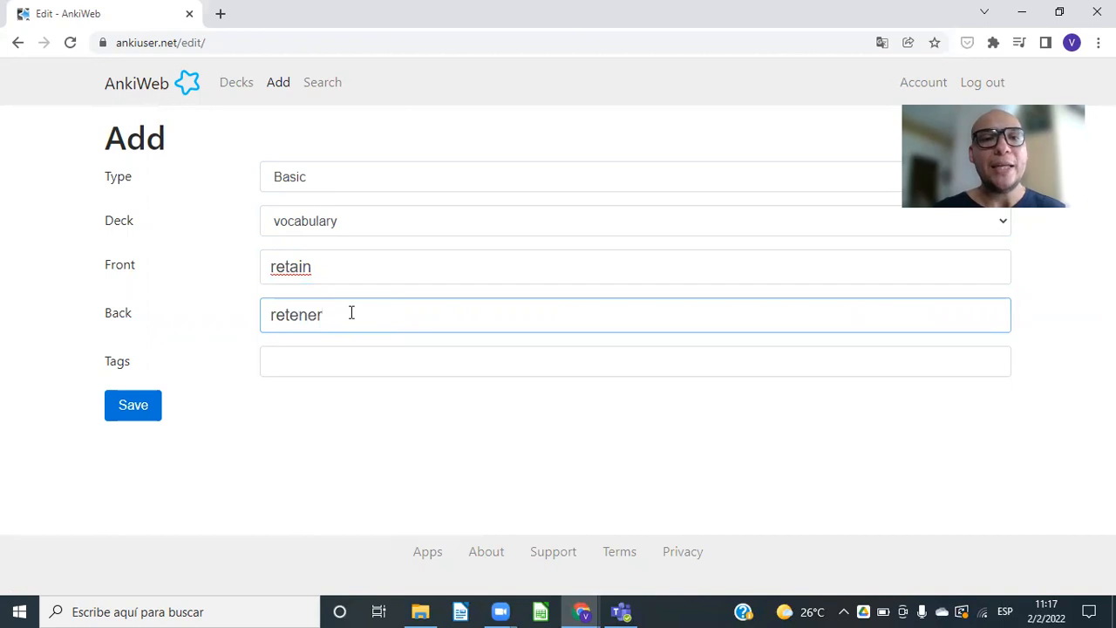
left_click(368, 359)
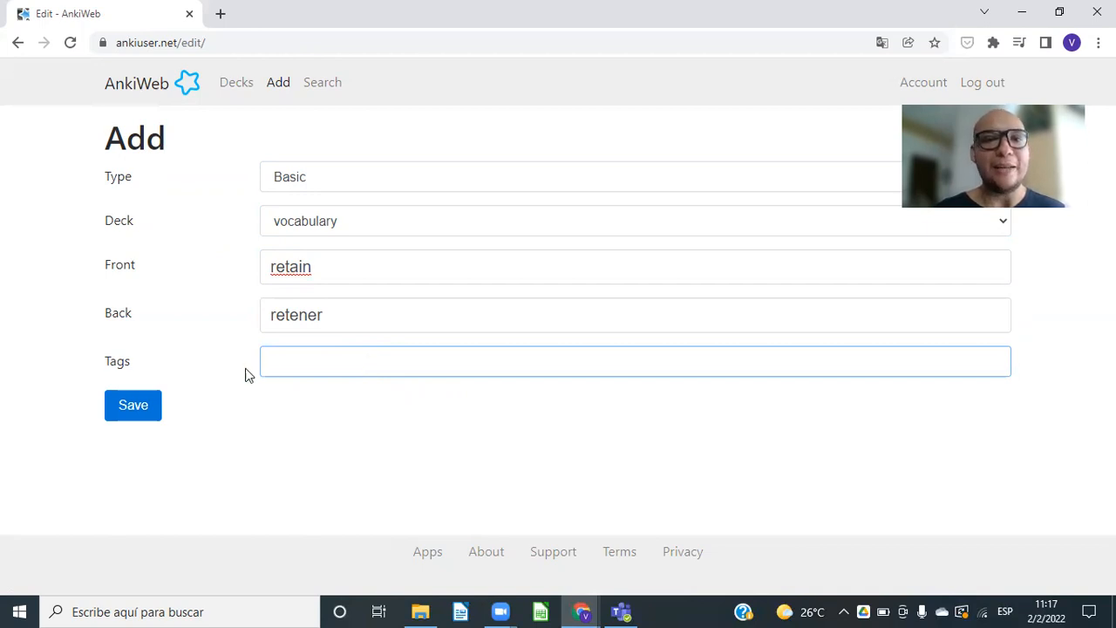
left_click(153, 411)
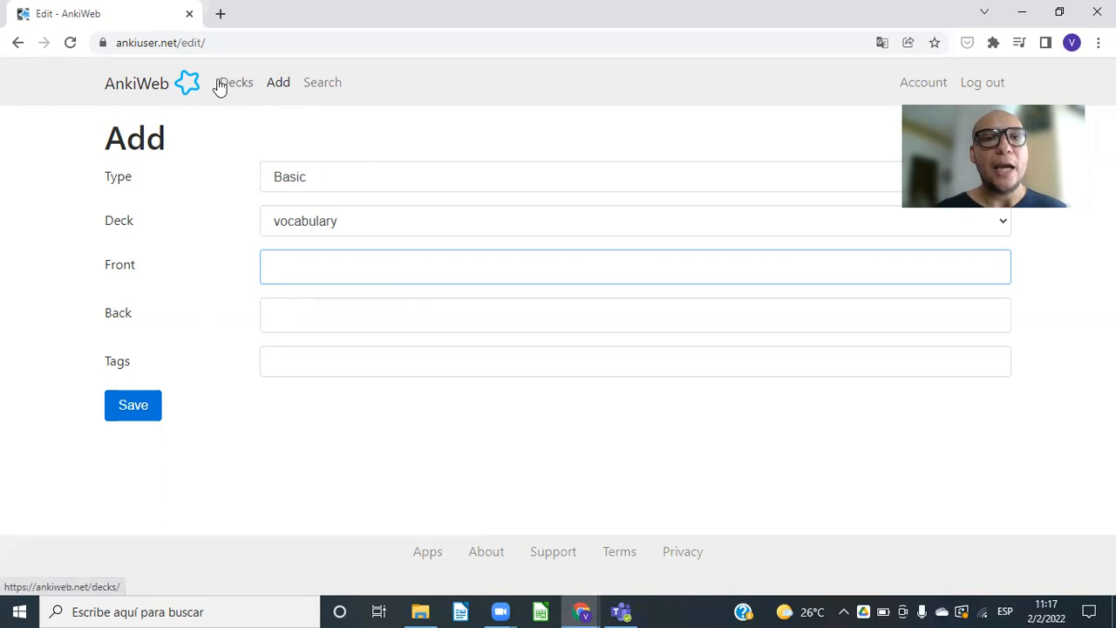
Open the vocabulary deck for study, reveal the answer to "There has been" and rate that card Again.
left_click(165, 90)
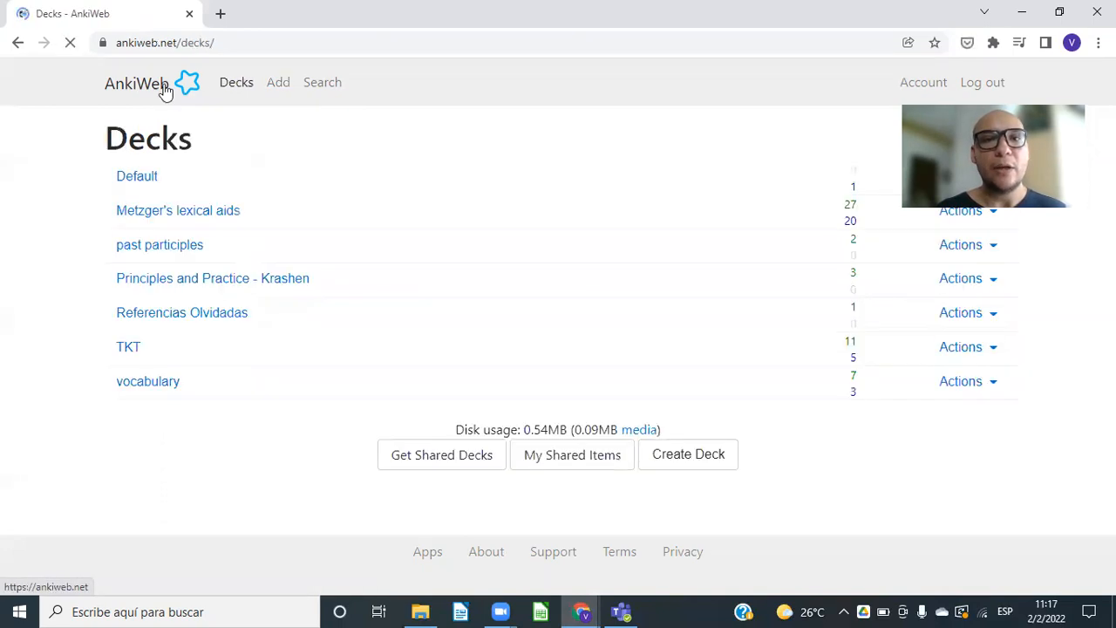
left_click(142, 387)
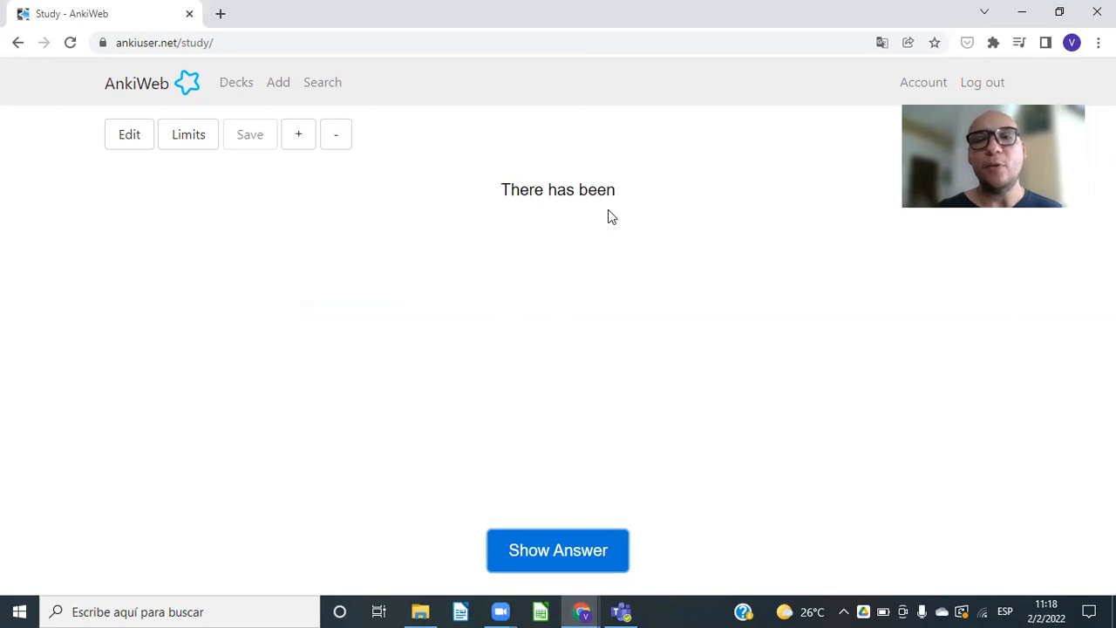
left_click(551, 553)
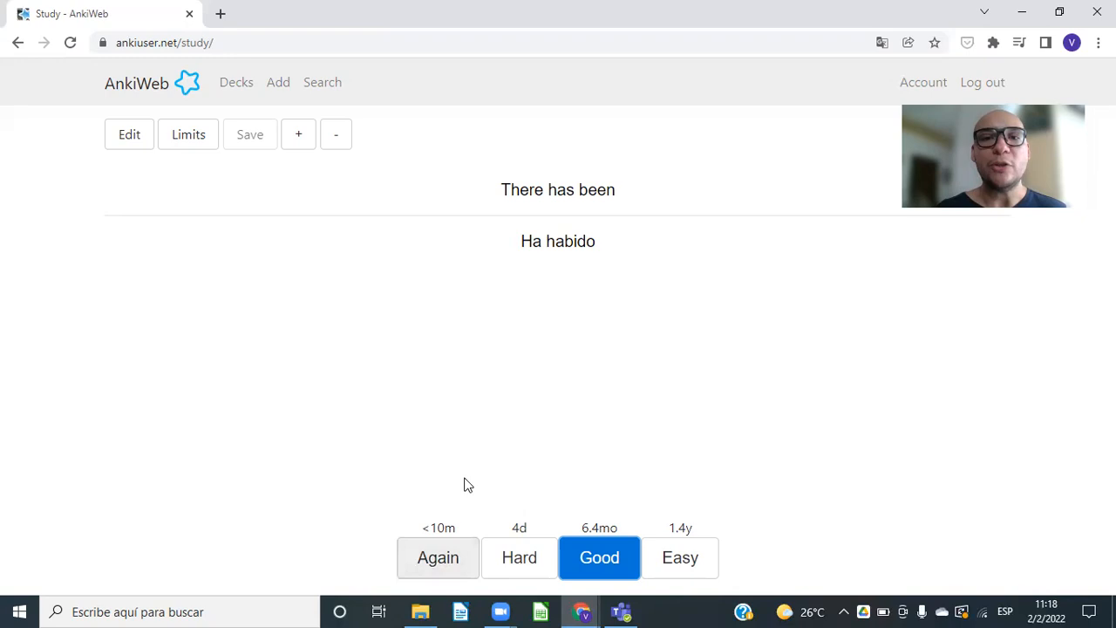
left_click(447, 564)
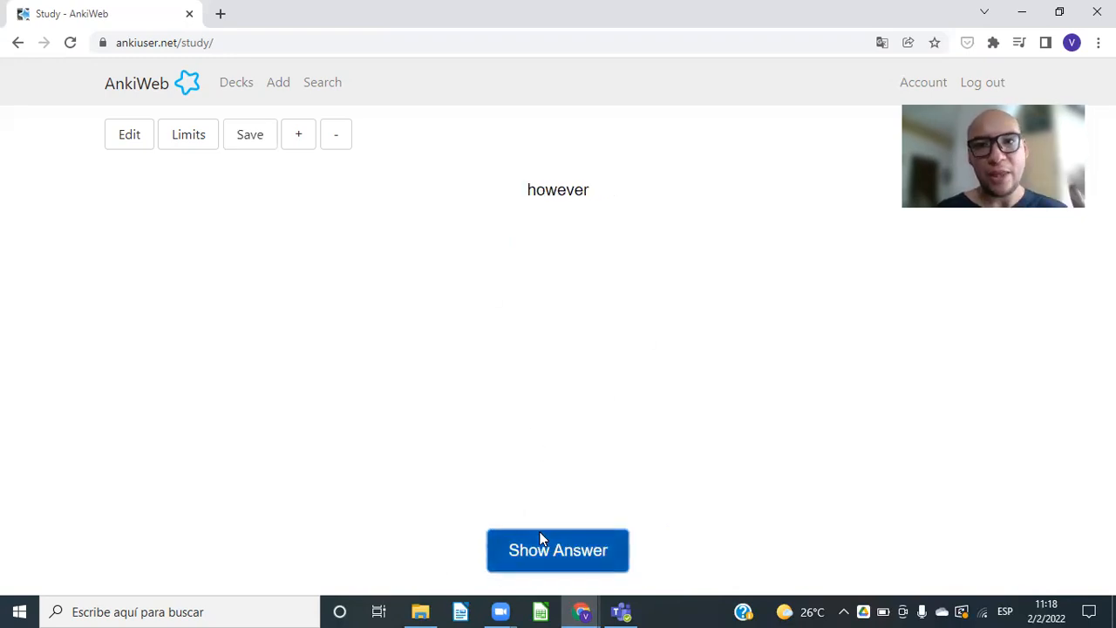
Reveal the answer to "however" and rate it Again, and reveal the answer to "according to".
left_click(553, 549)
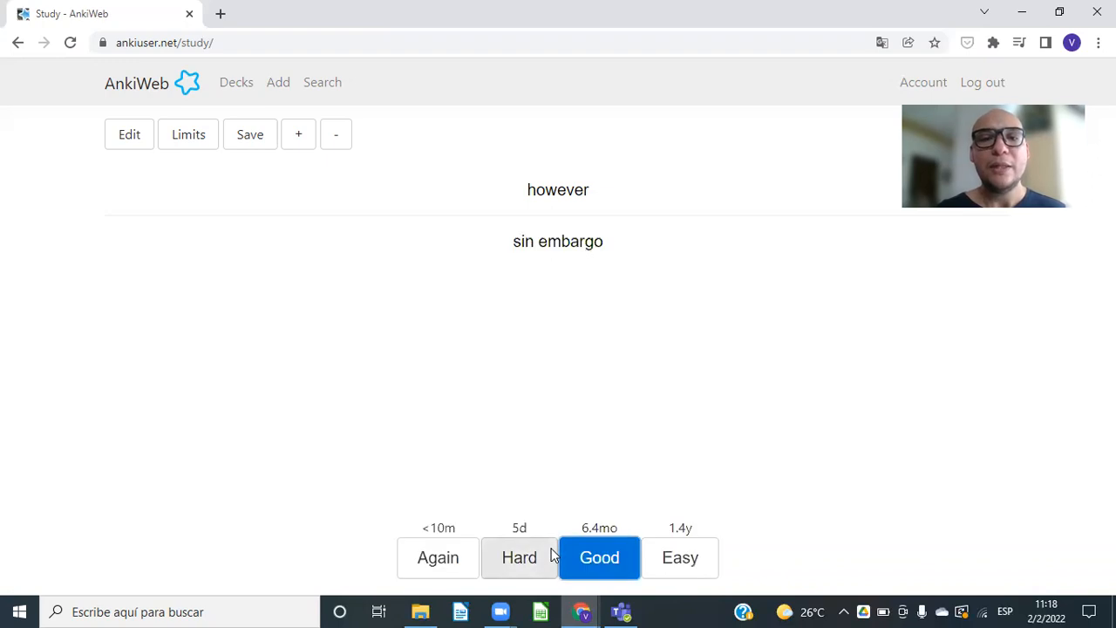
left_click(448, 565)
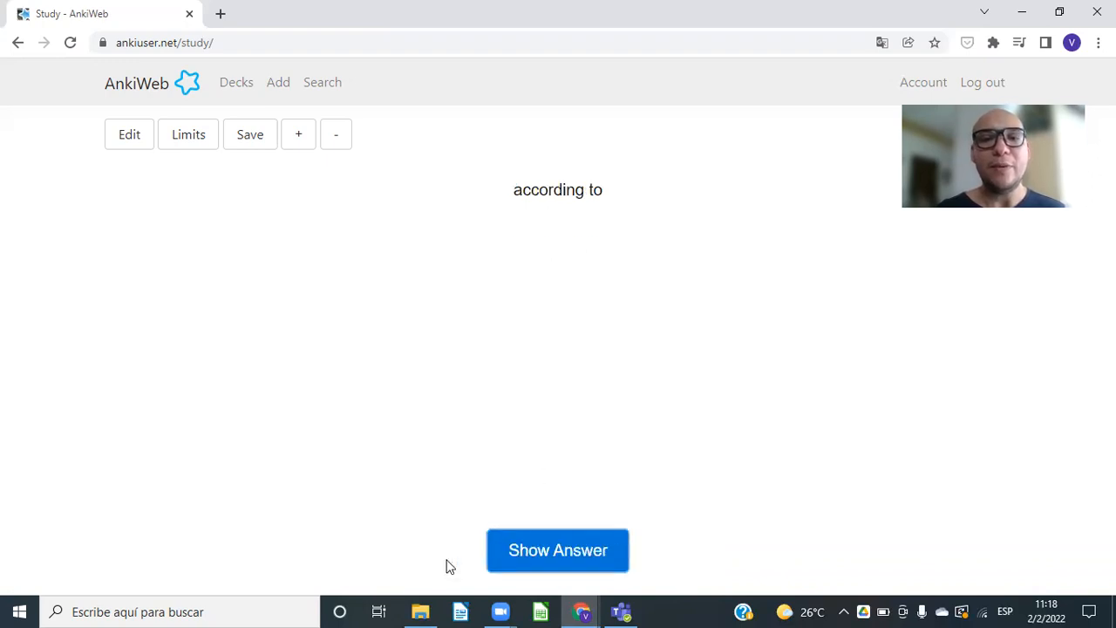
left_click(559, 545)
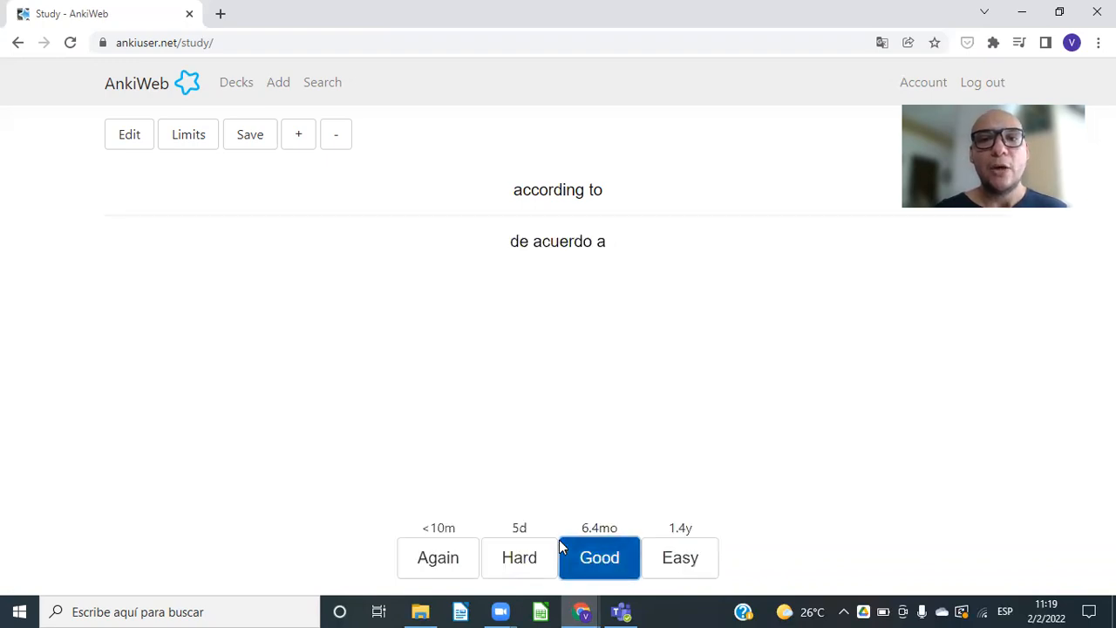